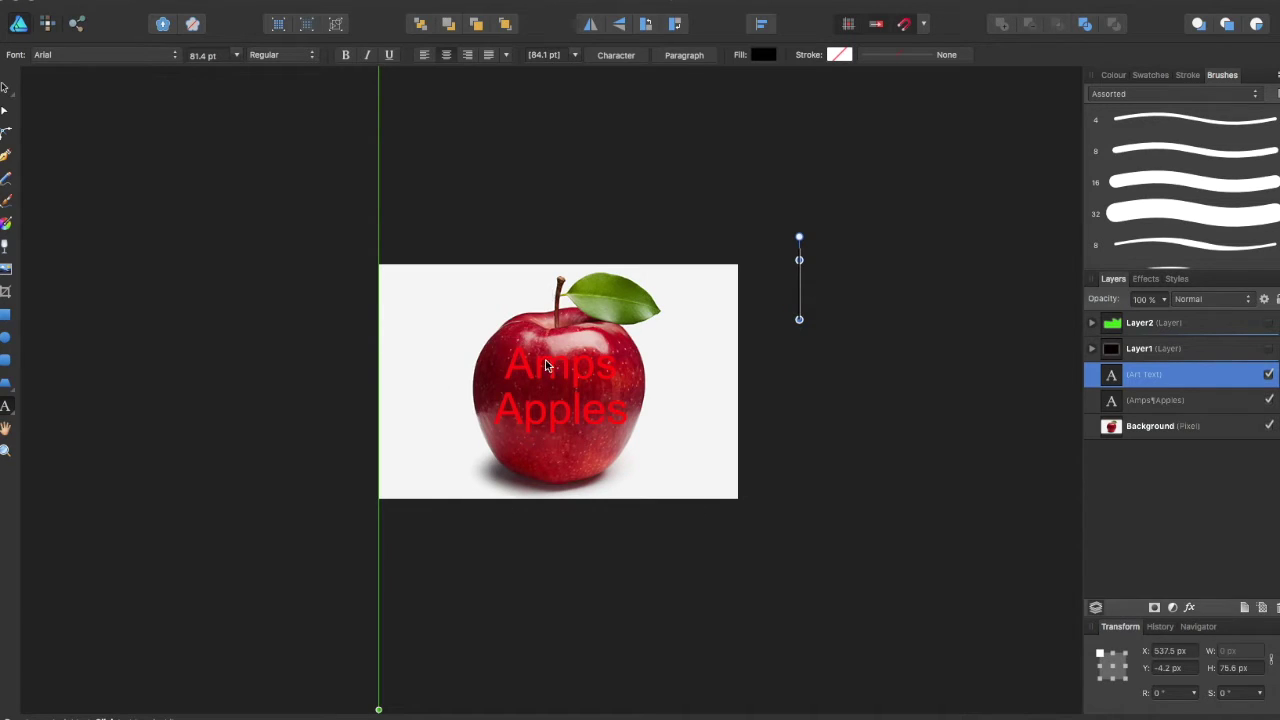
Finish the red 'Amps Apples' text on the apple and drop the empty text layer
{"action": "left_click", "coordinate": [598, 420]}
{"action": "key", "text": "ctrl+a"}
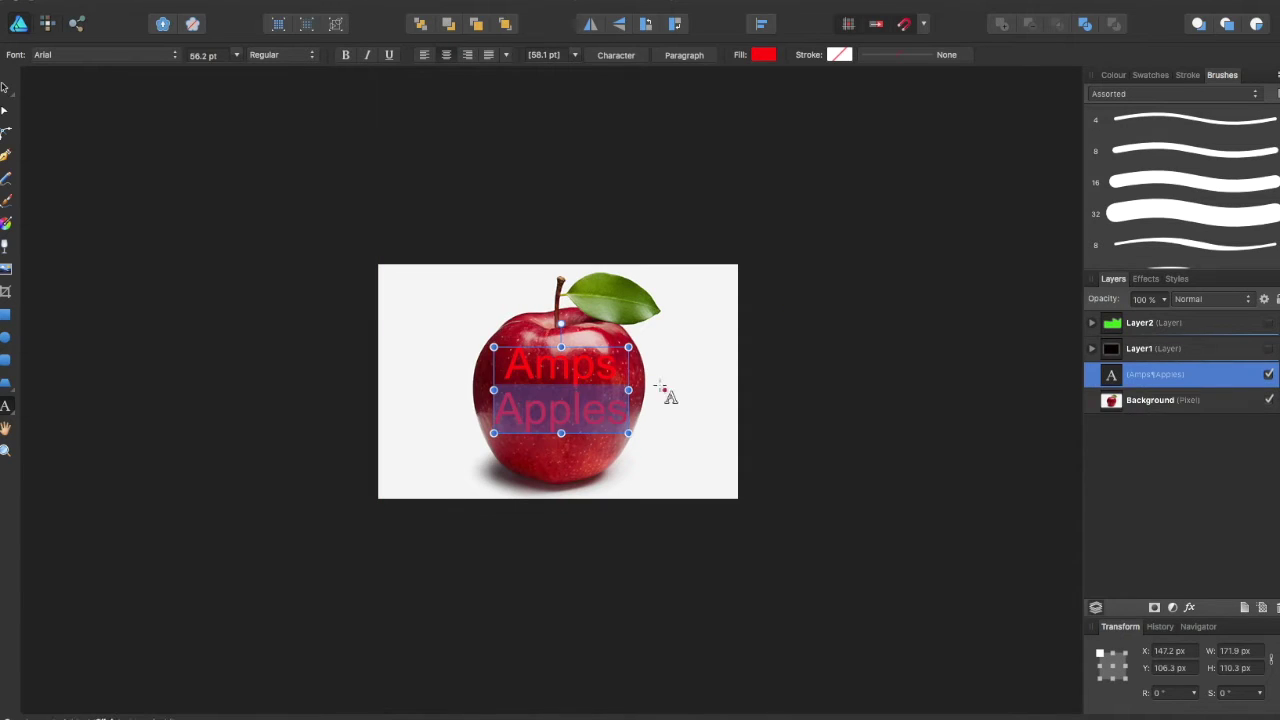
{"action": "left_click", "coordinate": [5, 88]}
{"action": "left_click", "coordinate": [140, 118]}
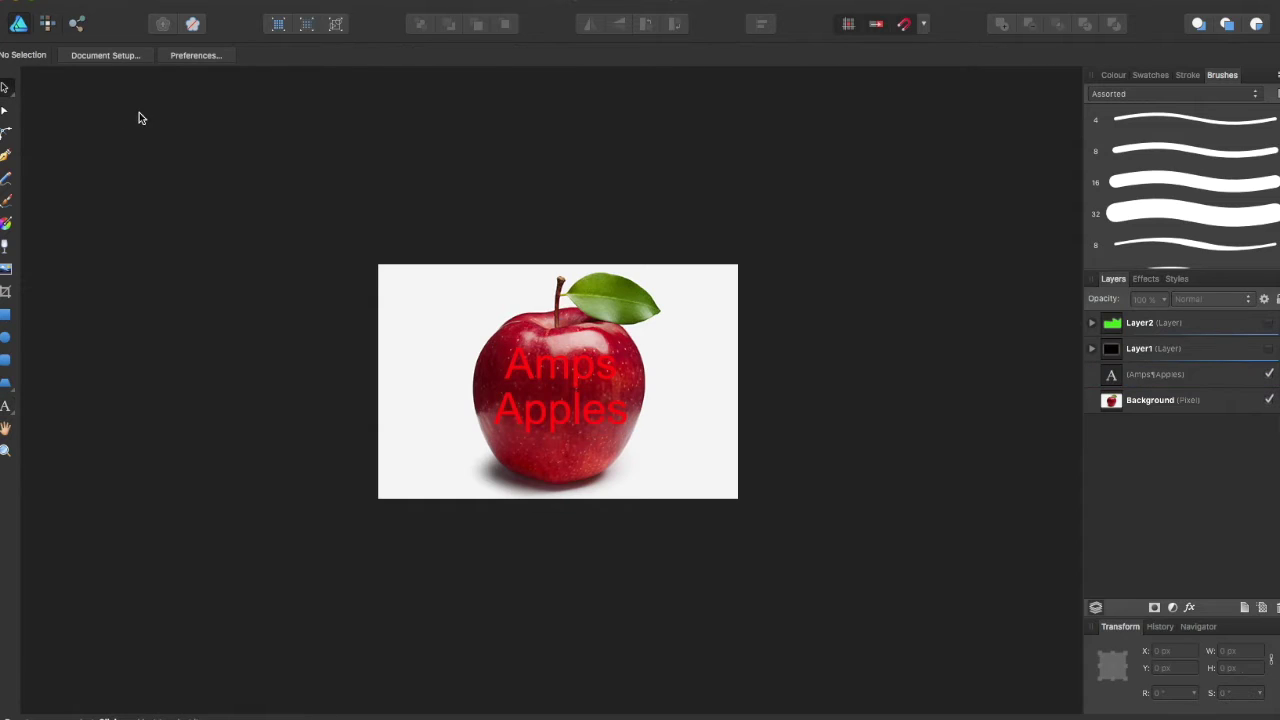
{"action": "left_click", "coordinate": [1161, 378]}
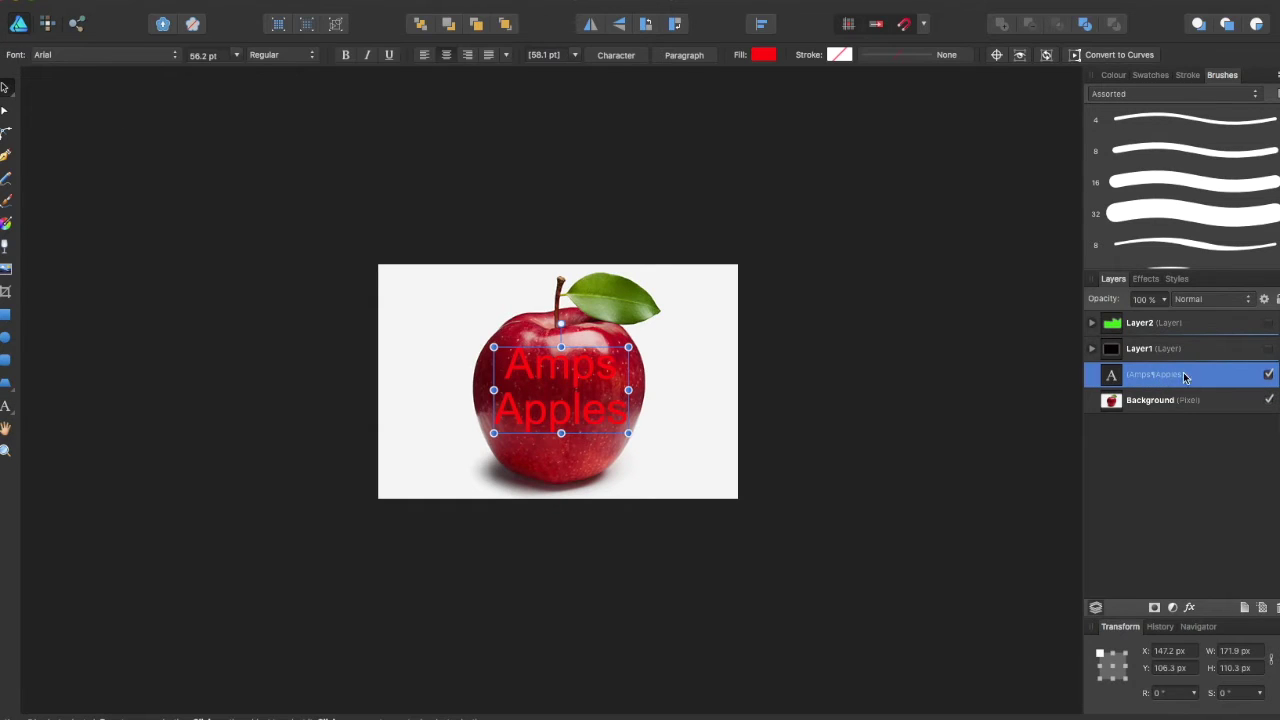
{"action": "left_click", "coordinate": [1199, 301]}
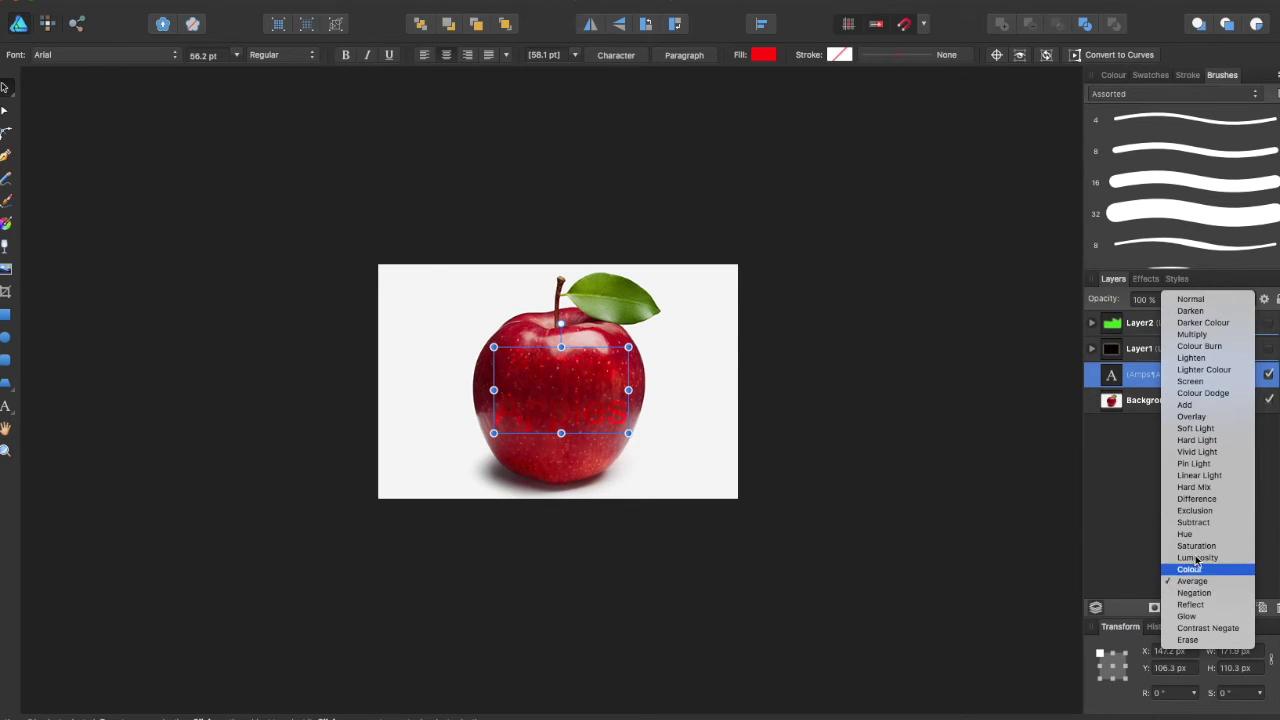
{"action": "left_click", "coordinate": [1195, 498]}
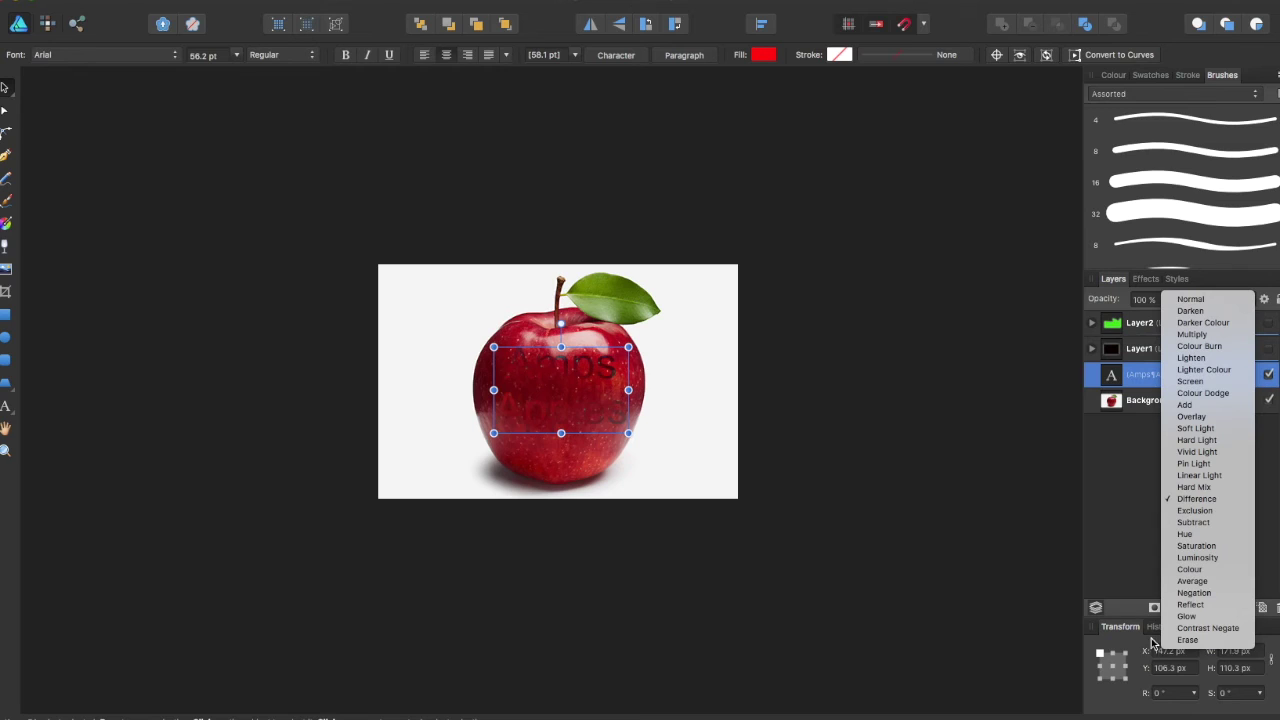
{"action": "left_click", "coordinate": [1194, 510]}
{"action": "key", "text": "Escape"}
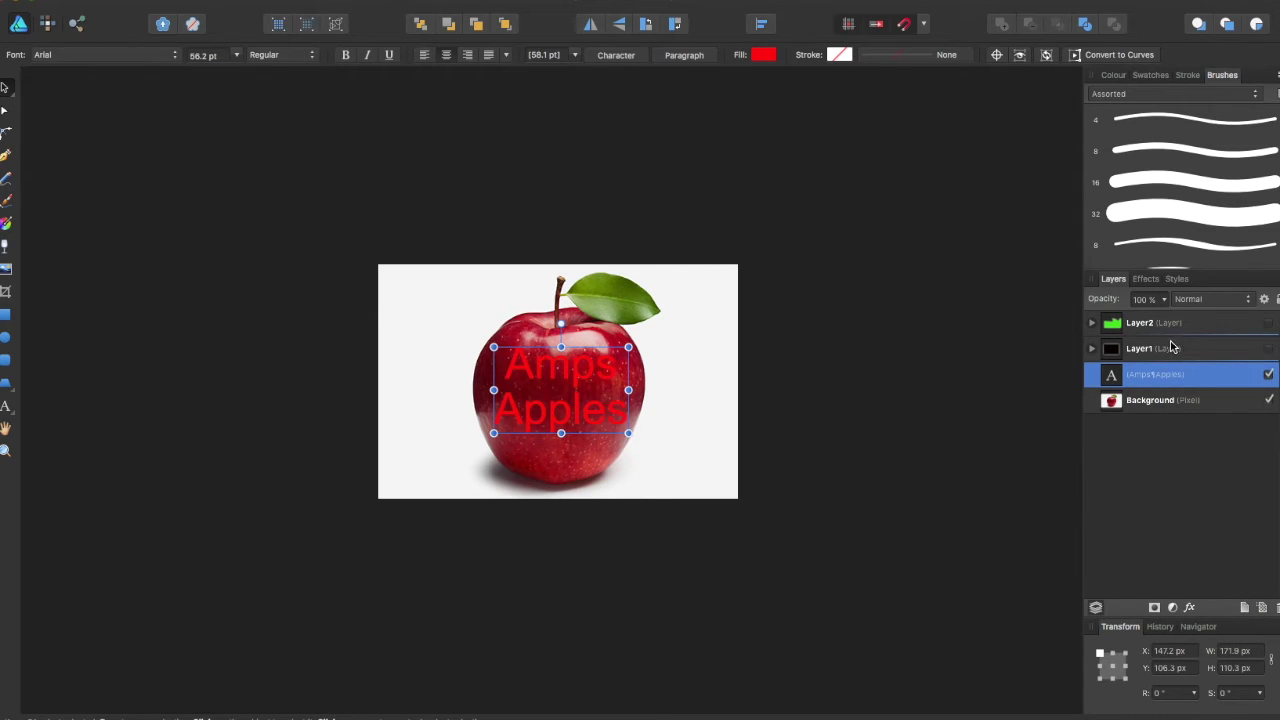
Make the green wave Layer2 visible and set its blend mode to Subtract
{"action": "left_click", "coordinate": [1268, 325]}
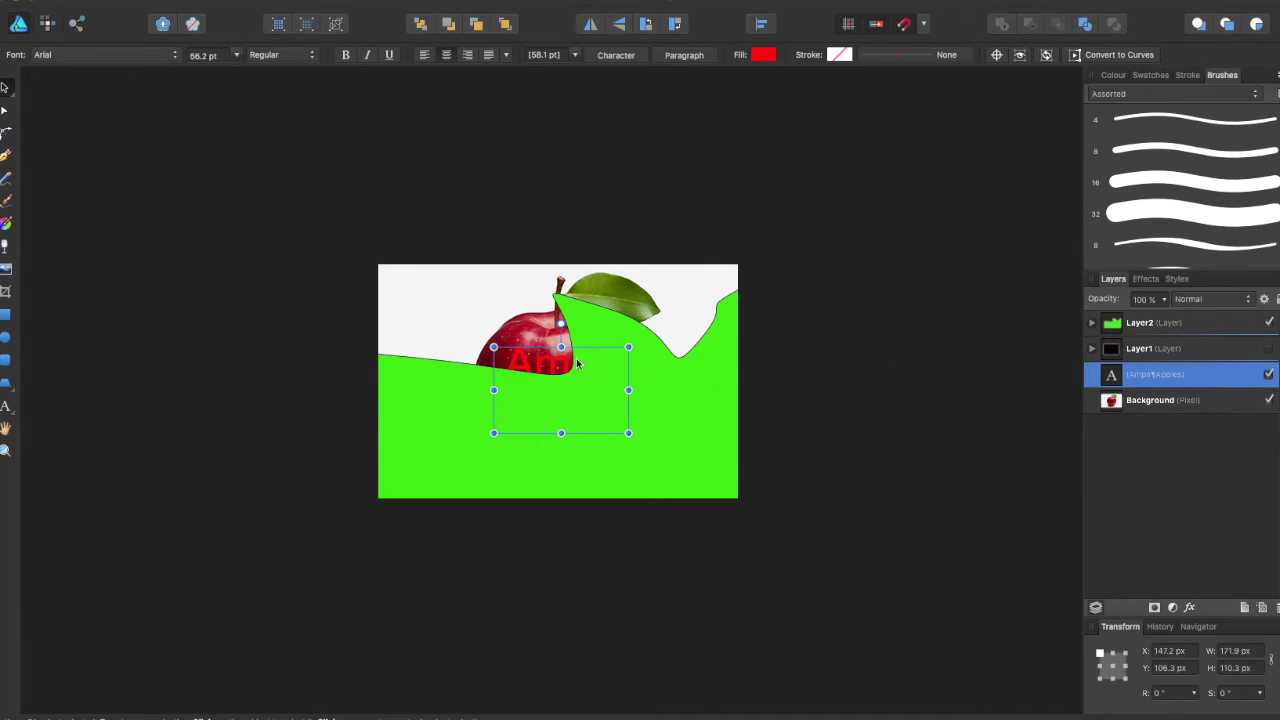
{"action": "left_click", "coordinate": [1190, 322]}
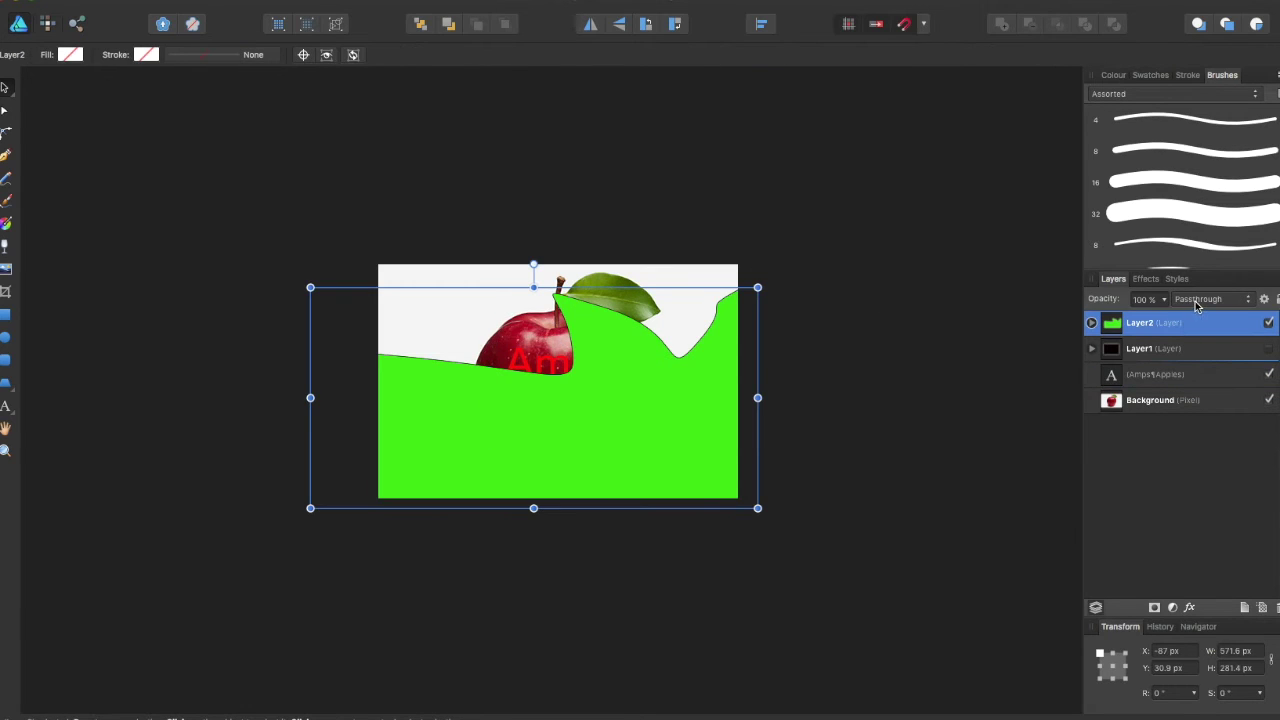
{"action": "left_click", "coordinate": [1197, 305]}
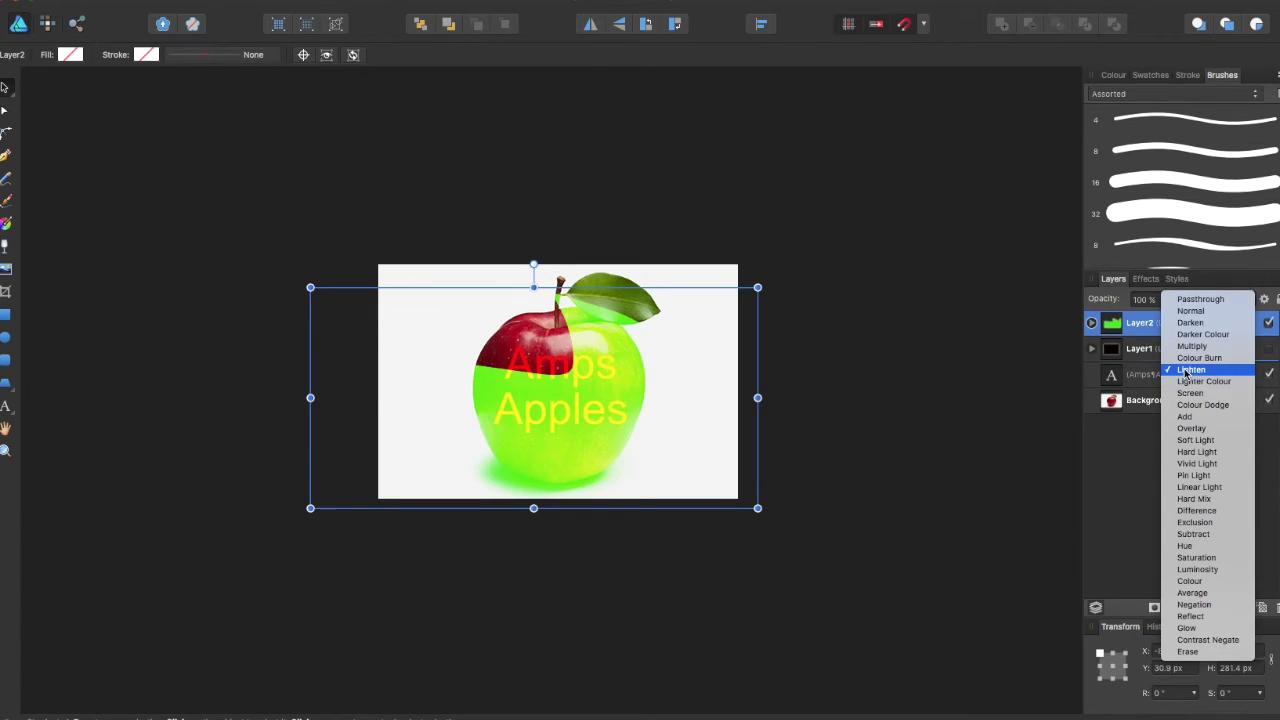
{"action": "left_click", "coordinate": [1201, 542]}
Recolour Layer2's wave fill to dark red in the Colour panel, then select Layer1
{"action": "left_click", "coordinate": [1111, 77]}
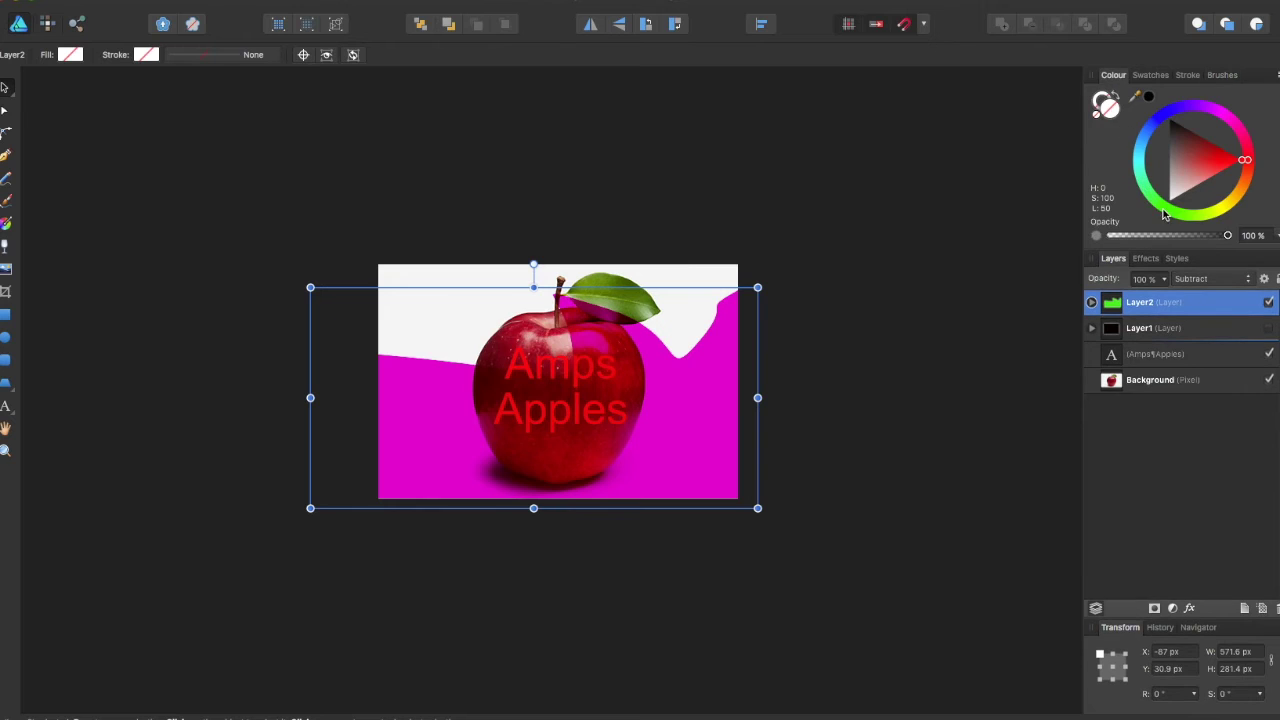
{"action": "mouse_move", "coordinate": [1187, 187]}
{"action": "left_mouse_down"}
{"action": "mouse_move", "coordinate": [1209, 134]}
{"action": "mouse_move", "coordinate": [1186, 116]}
{"action": "mouse_move", "coordinate": [1217, 132]}
{"action": "mouse_move", "coordinate": [1204, 162]}
{"action": "mouse_move", "coordinate": [1177, 129]}
{"action": "mouse_move", "coordinate": [1190, 180]}
{"action": "mouse_move", "coordinate": [1218, 132]}
{"action": "mouse_move", "coordinate": [1192, 114]}
{"action": "left_mouse_up"}
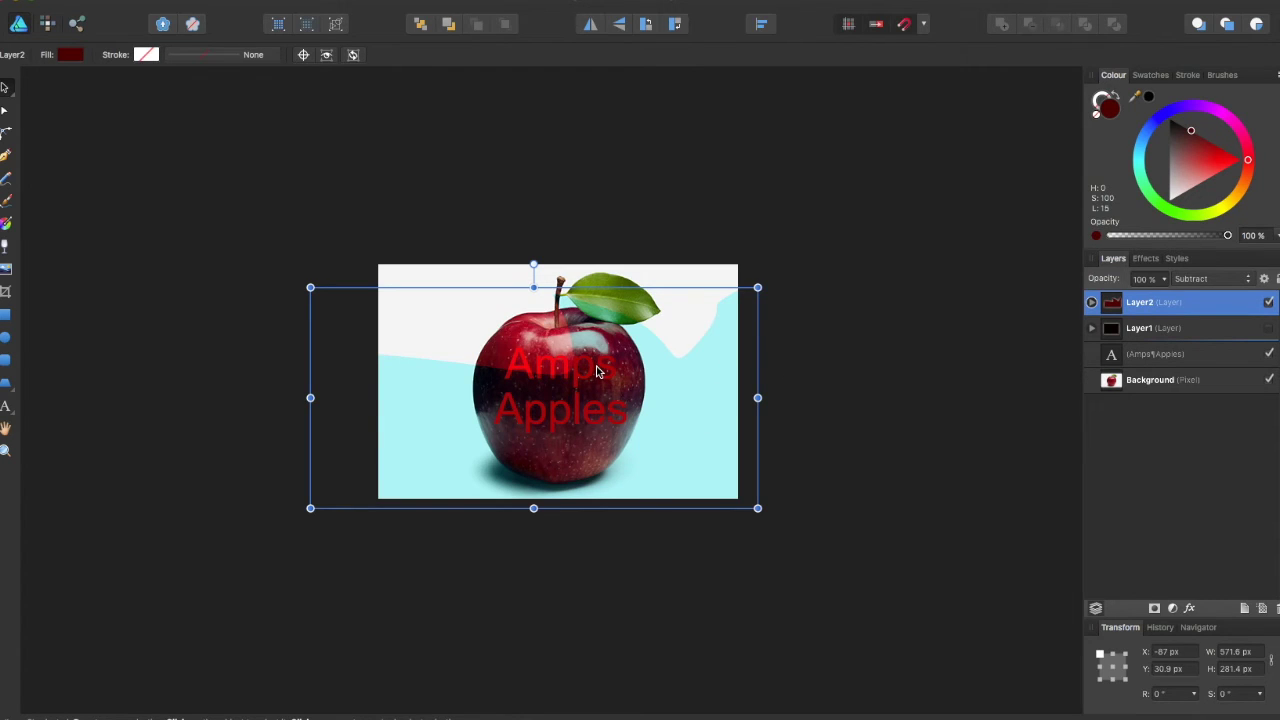
{"action": "left_click", "coordinate": [1220, 332]}
Show the black Layer1 rectangle and give it Darker Colour blending
{"action": "left_click", "coordinate": [1268, 329]}
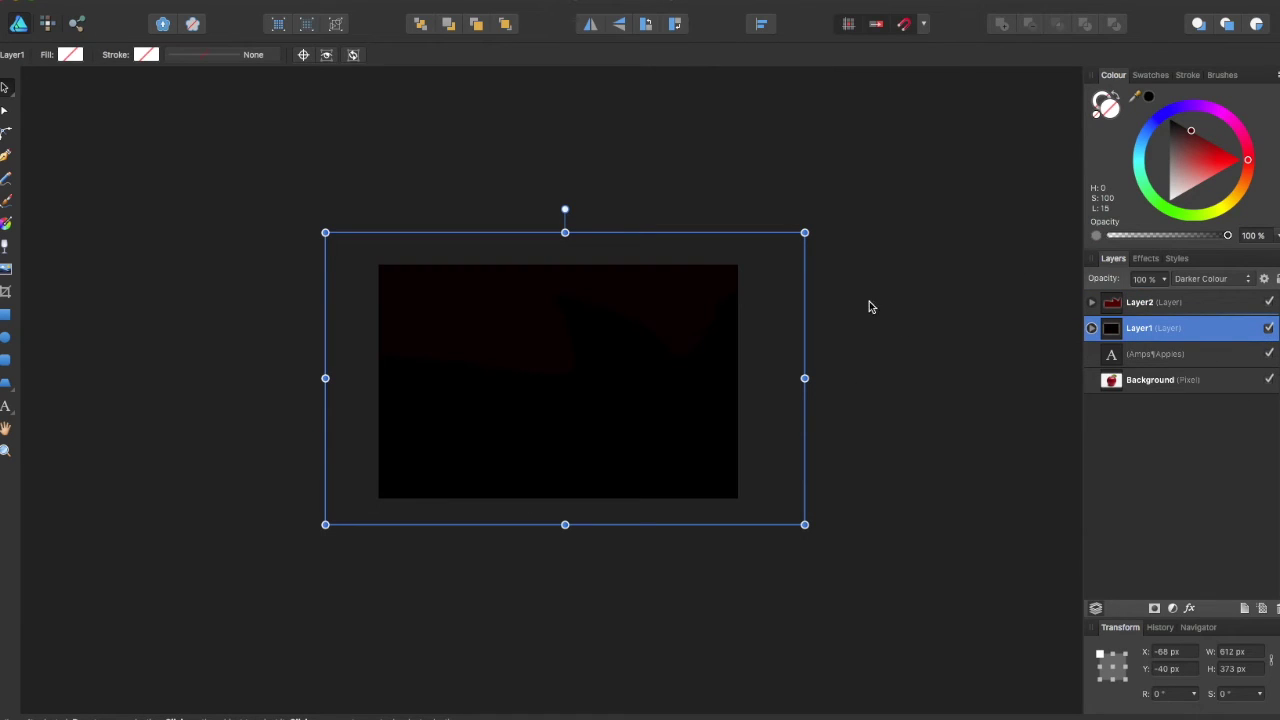
{"action": "left_click", "coordinate": [1212, 279]}
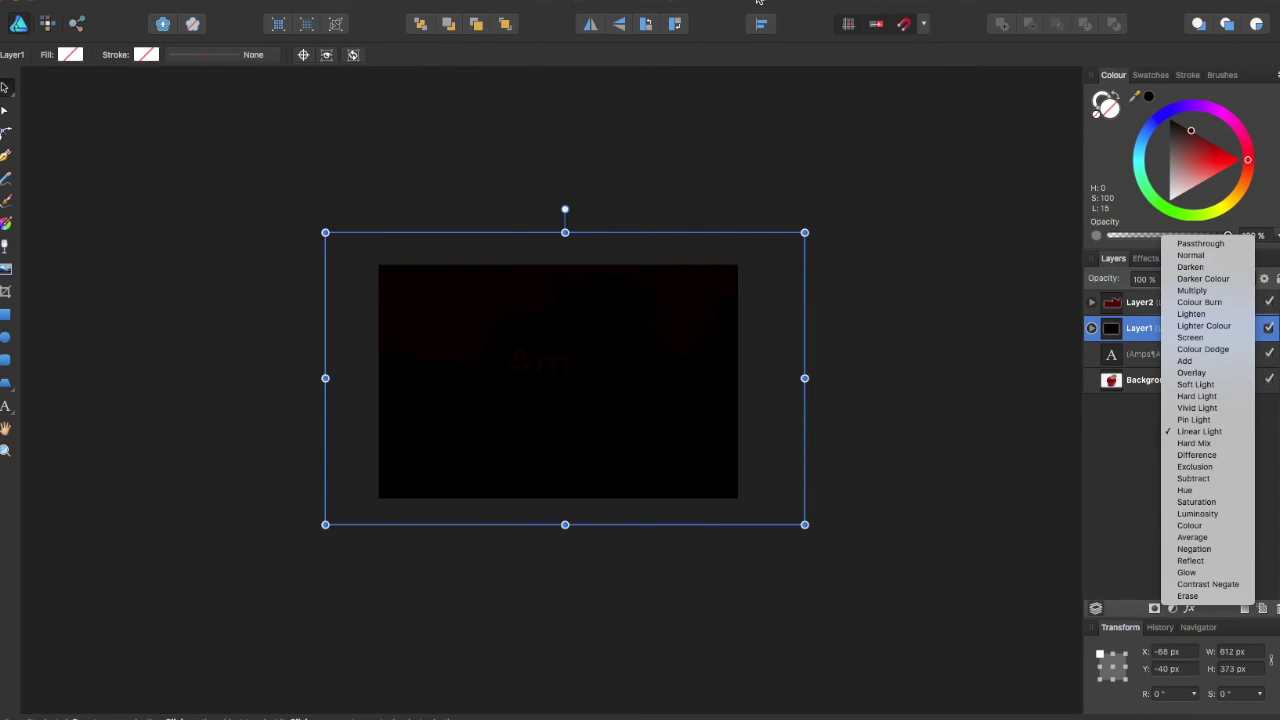
{"action": "left_click", "coordinate": [1192, 162]}
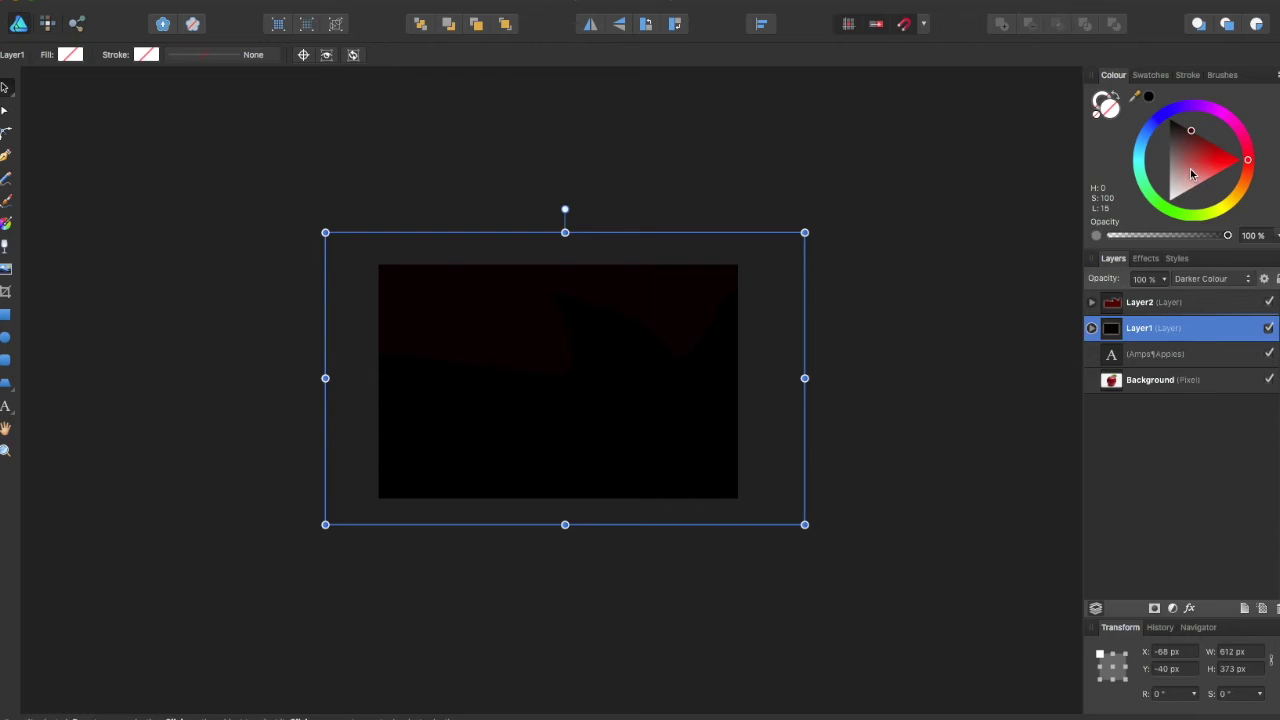
{"action": "double_click", "coordinate": [1167, 330]}
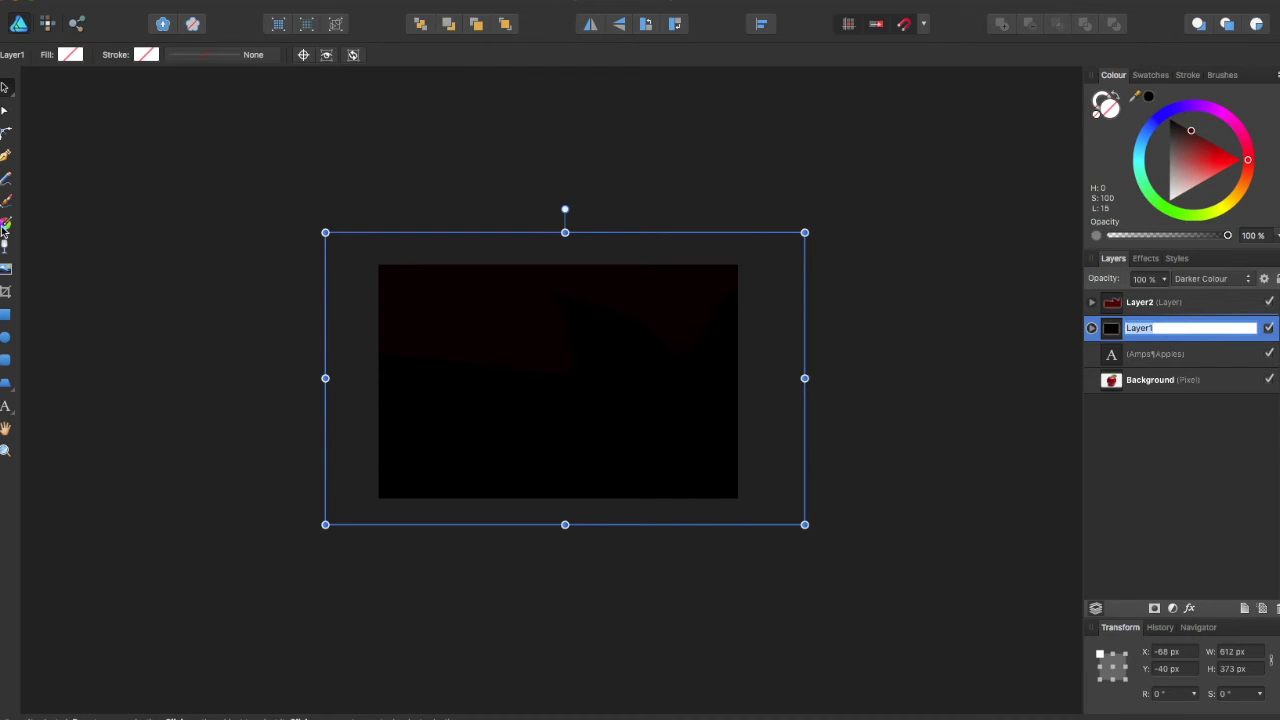
Try several fill swatches and settle on bright yellow for the Layer1 rectangle
{"action": "left_click", "coordinate": [6, 316]}
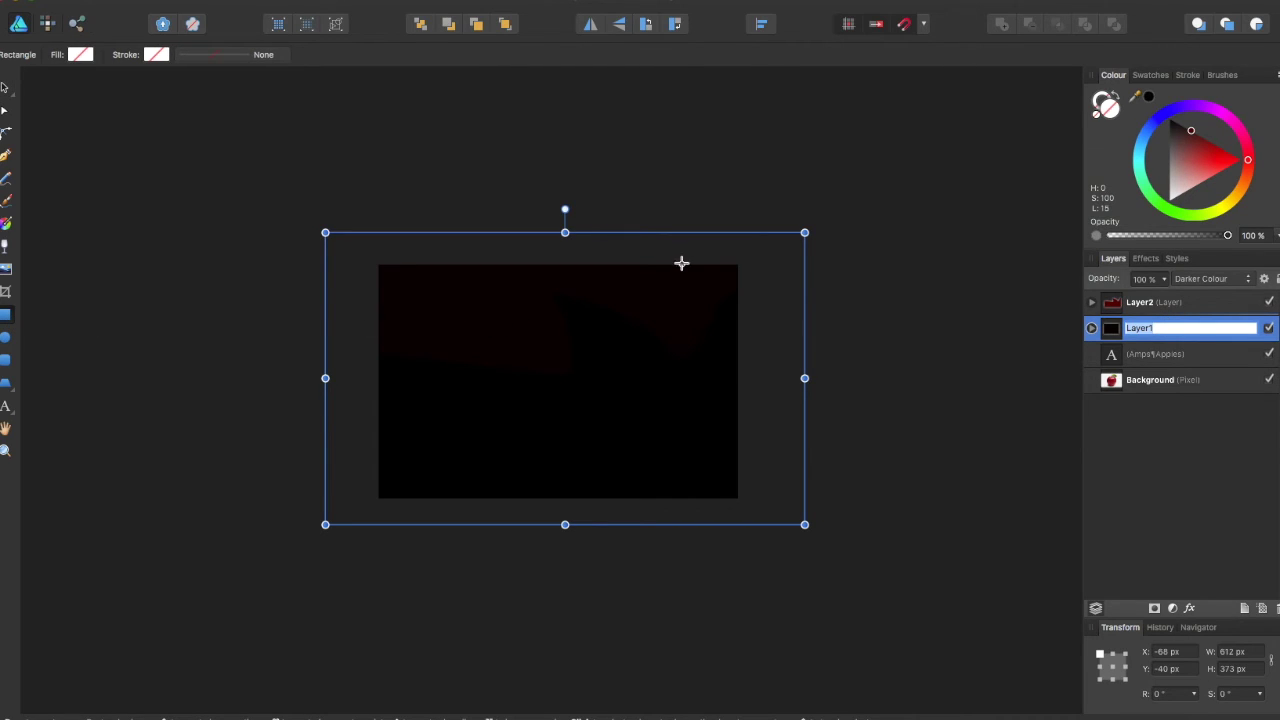
{"action": "left_click", "coordinate": [79, 55]}
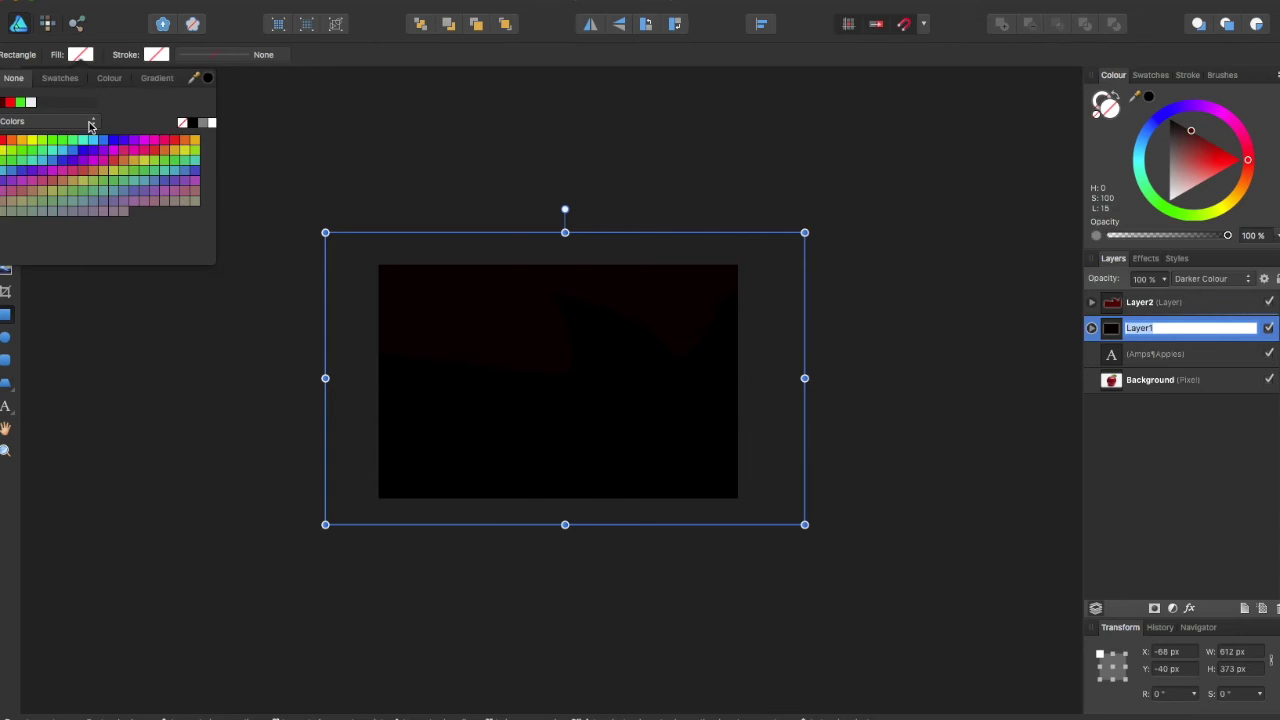
{"action": "left_click", "coordinate": [104, 152]}
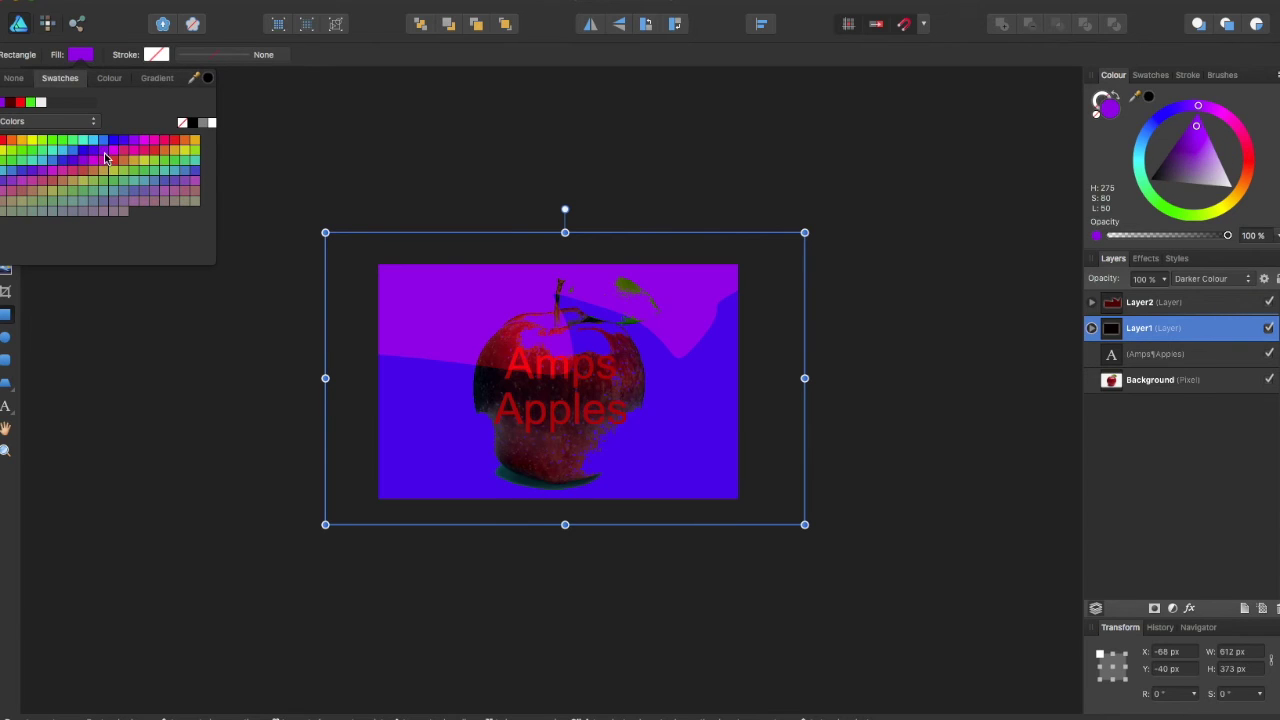
{"action": "left_click", "coordinate": [33, 148]}
{"action": "left_click", "coordinate": [282, 108]}
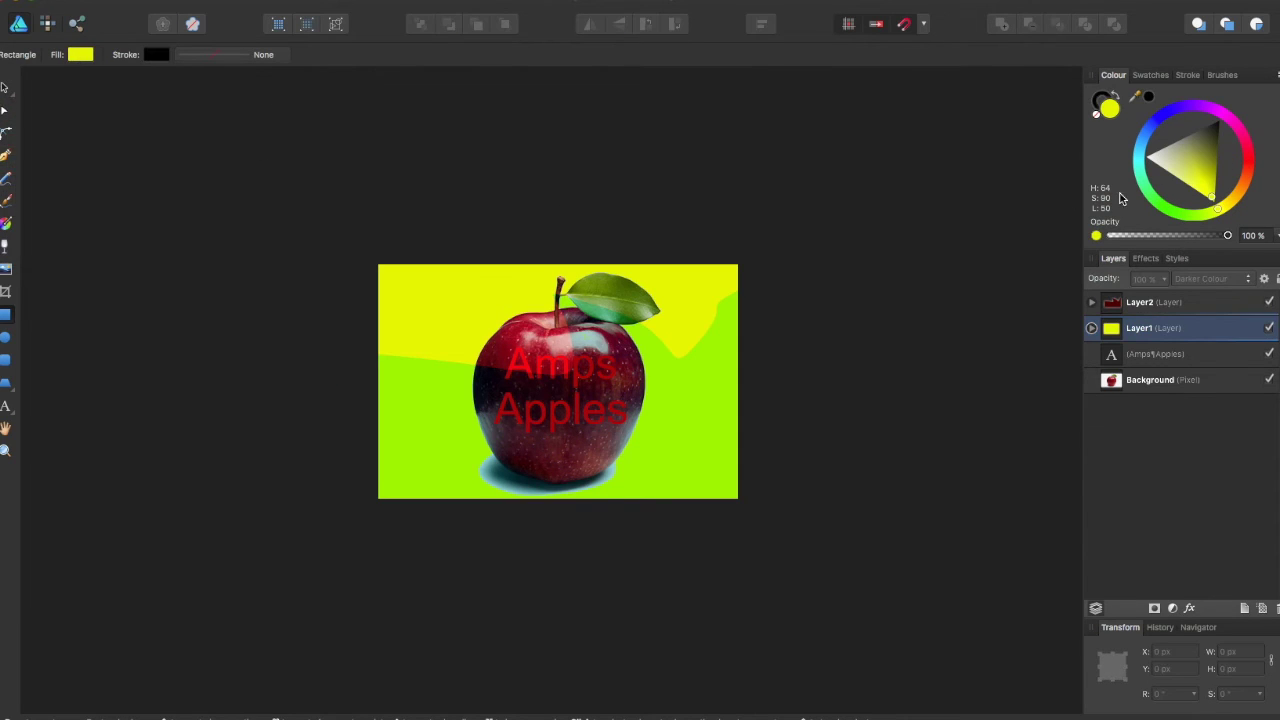
{"action": "left_click", "coordinate": [1217, 177]}
{"action": "left_click", "coordinate": [1213, 199]}
Change Layer1's blend mode to Glow
{"action": "left_click", "coordinate": [1160, 332]}
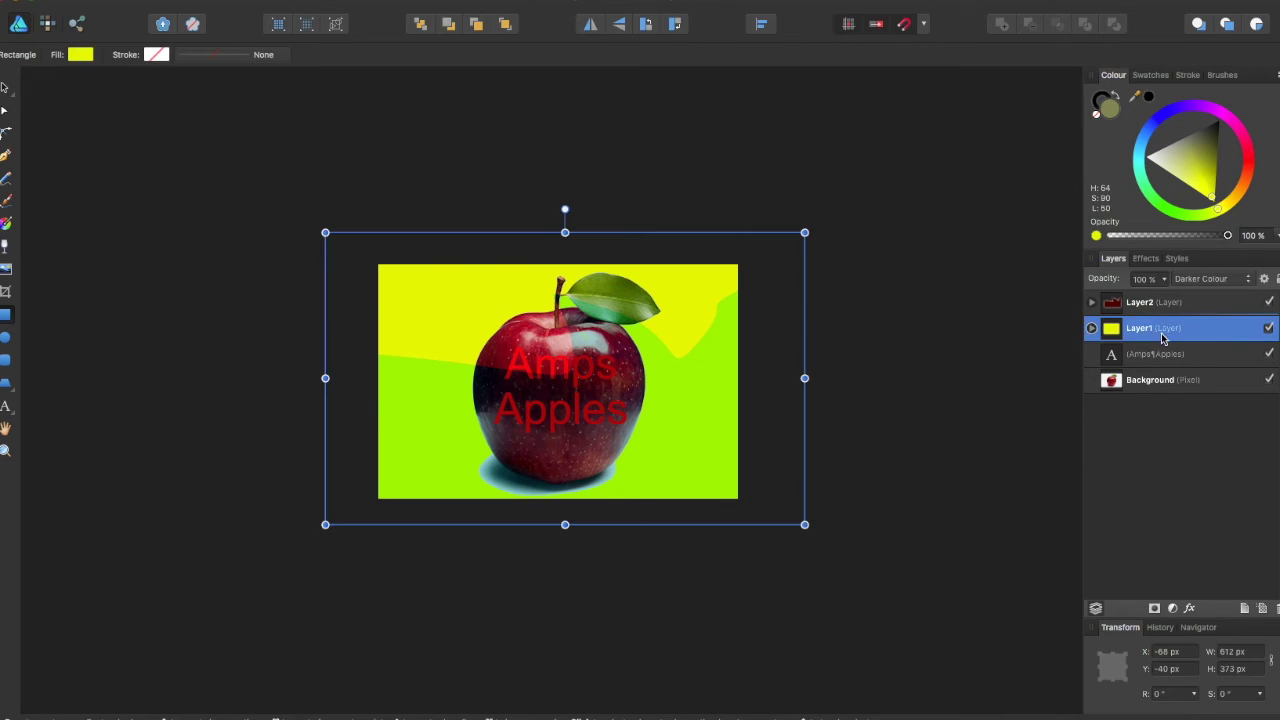
{"action": "left_click", "coordinate": [1200, 279]}
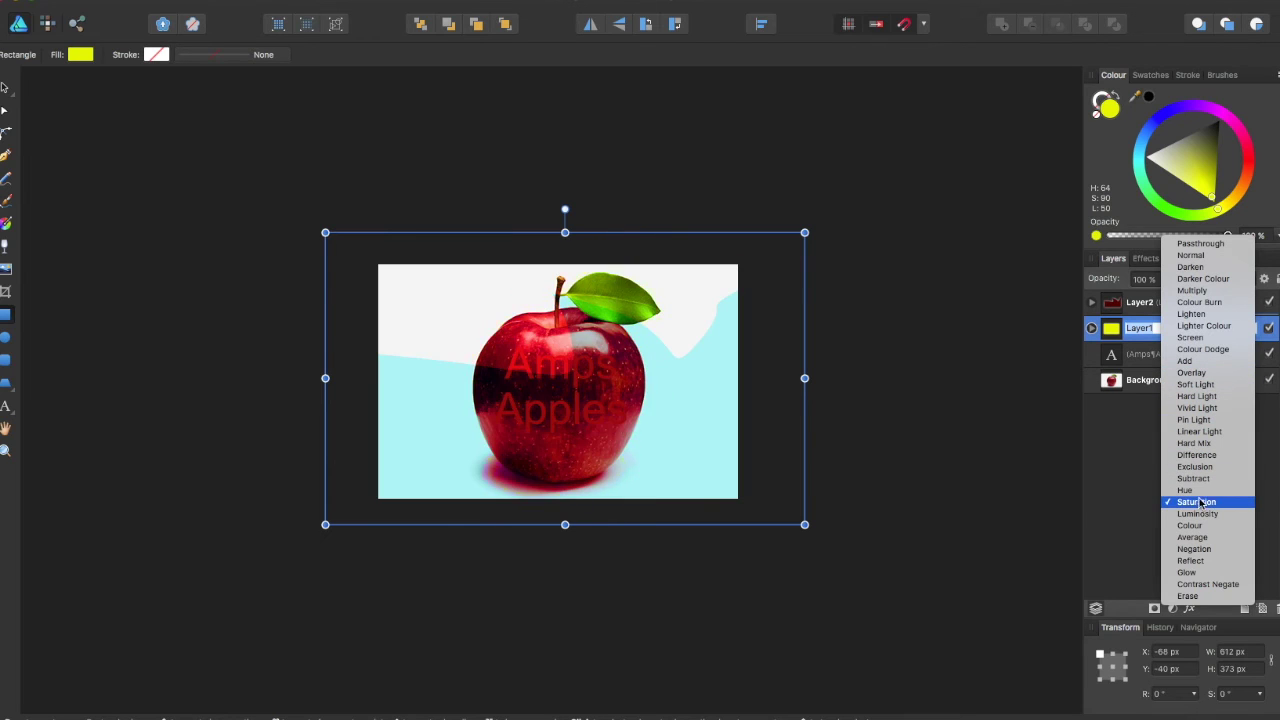
{"action": "left_click", "coordinate": [1195, 574]}
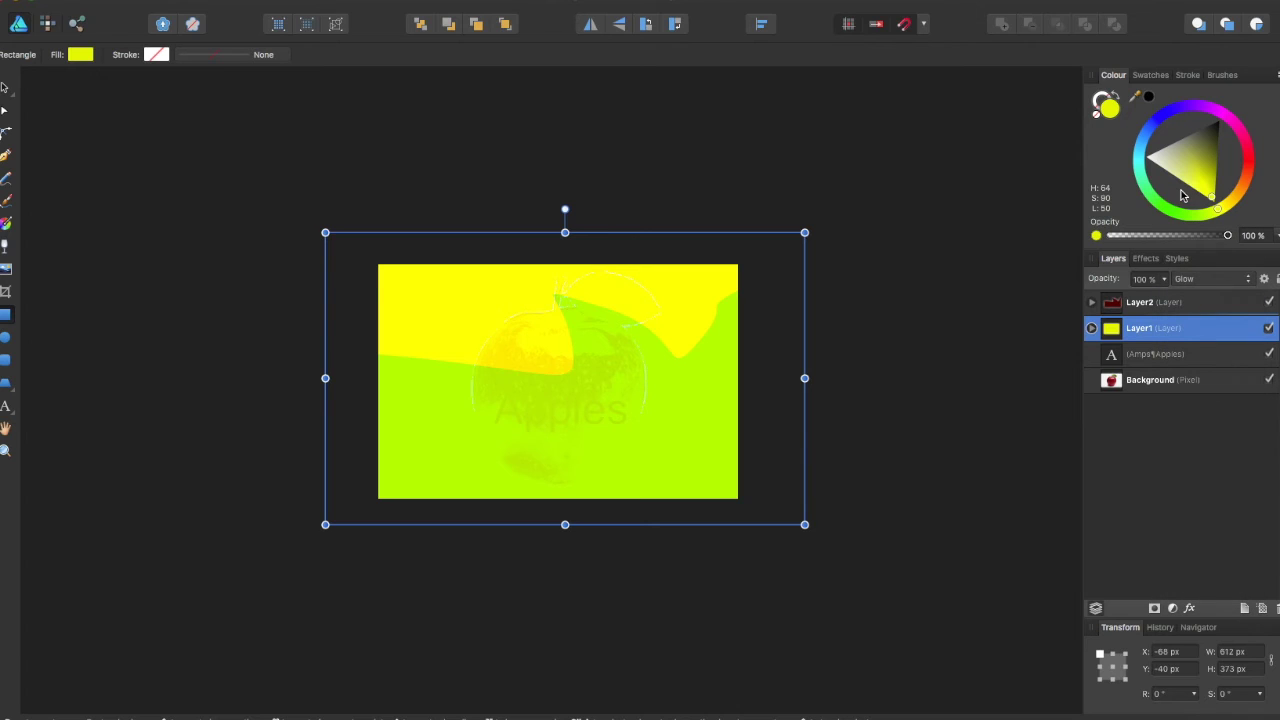
Drag in the colour triangle to tone Layer1's yellow fill down to muted olive
{"action": "left_click_drag", "start_coordinate": [1183, 195], "coordinate": [1201, 148]}
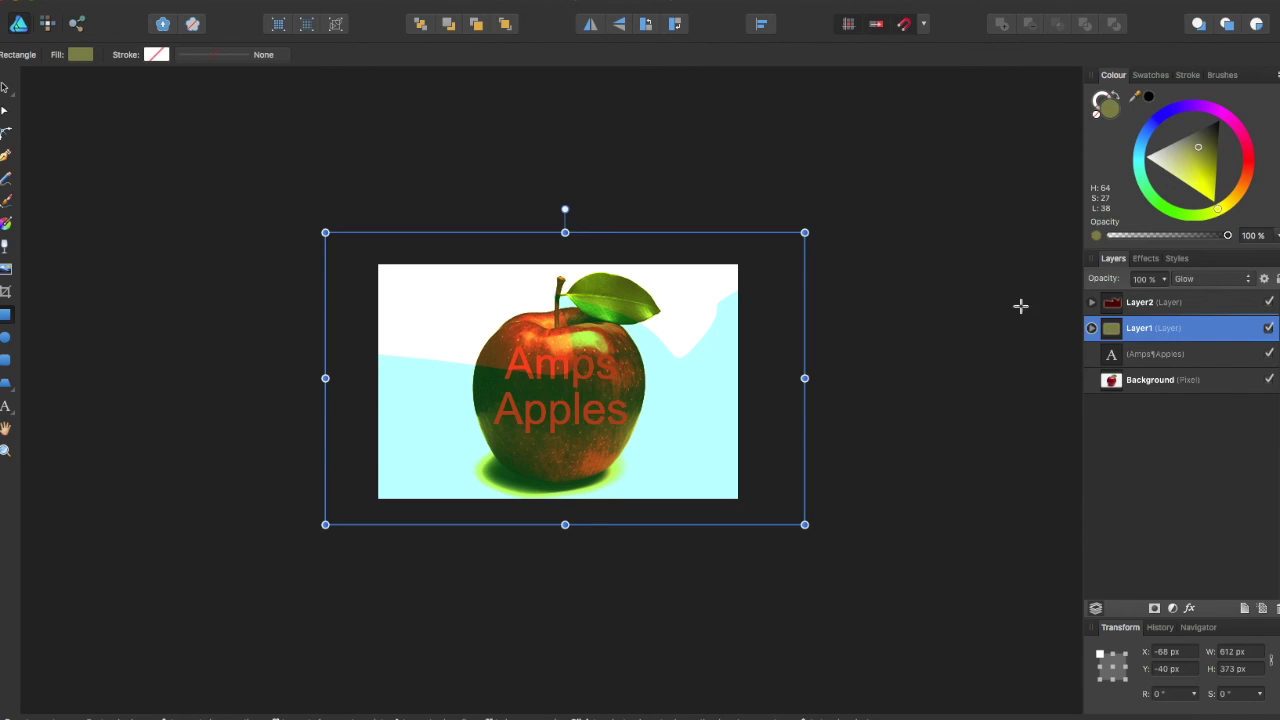
Toggle wave, rectangle and text layer visibility to compare, ending with Layer1 hidden
{"action": "left_click", "coordinate": [1269, 302]}
{"action": "left_click", "coordinate": [1269, 329]}
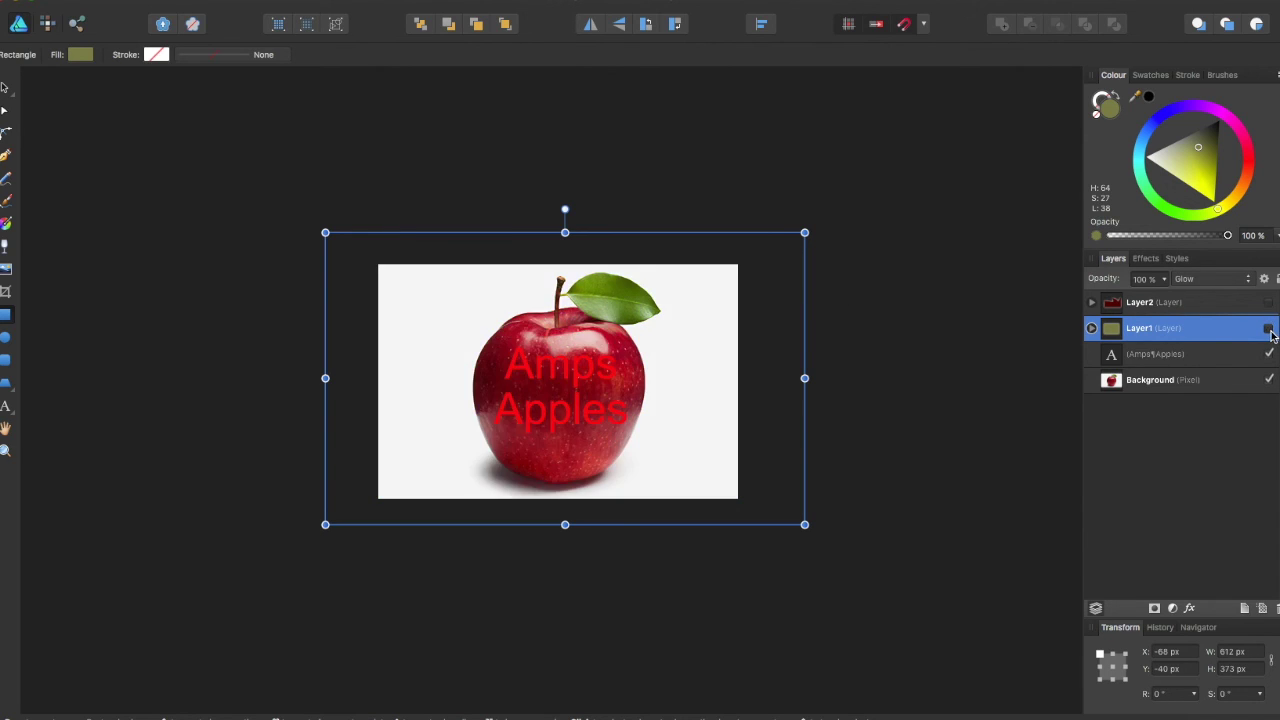
{"action": "left_click", "coordinate": [1269, 355]}
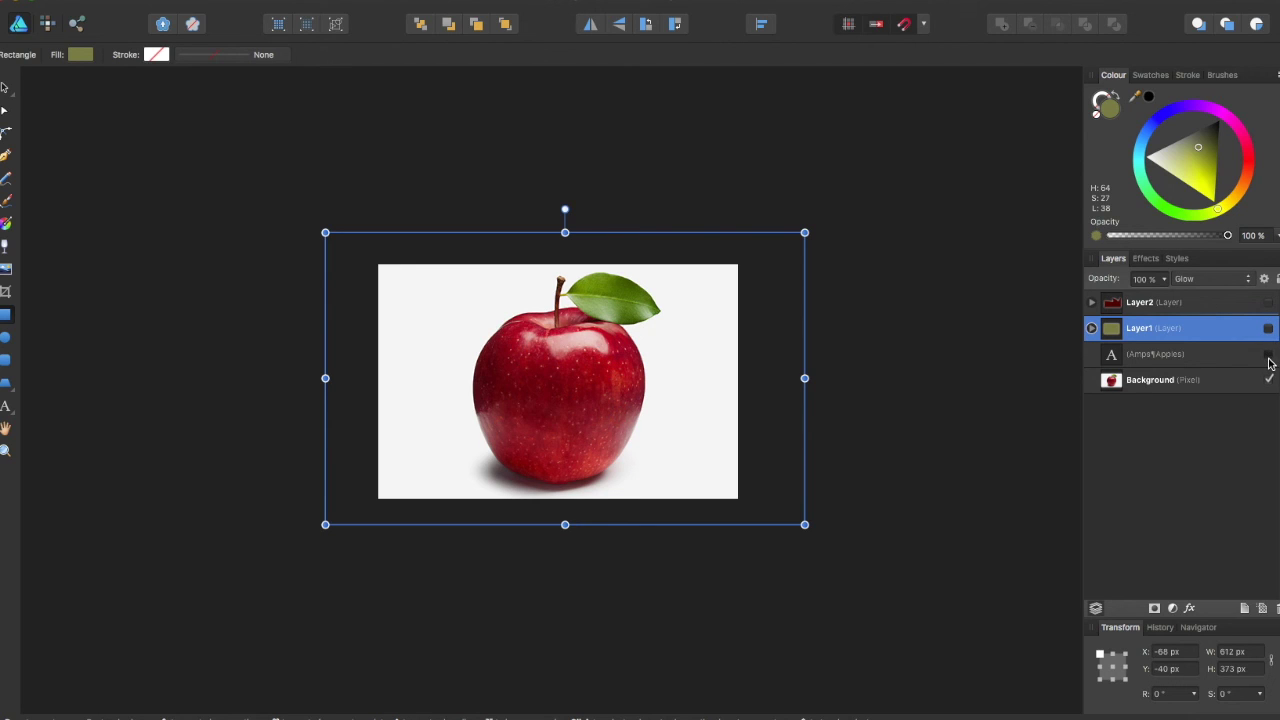
{"action": "left_click", "coordinate": [1269, 355]}
{"action": "left_click", "coordinate": [1269, 329]}
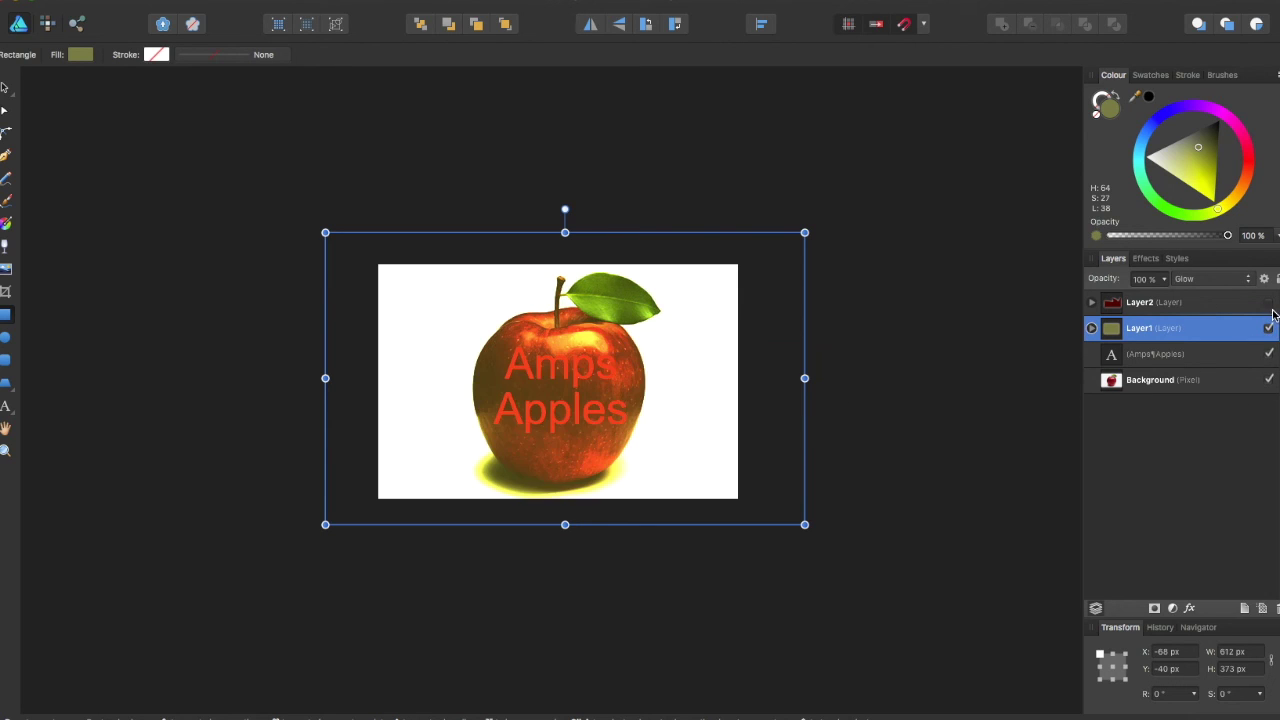
{"action": "left_click", "coordinate": [1269, 302]}
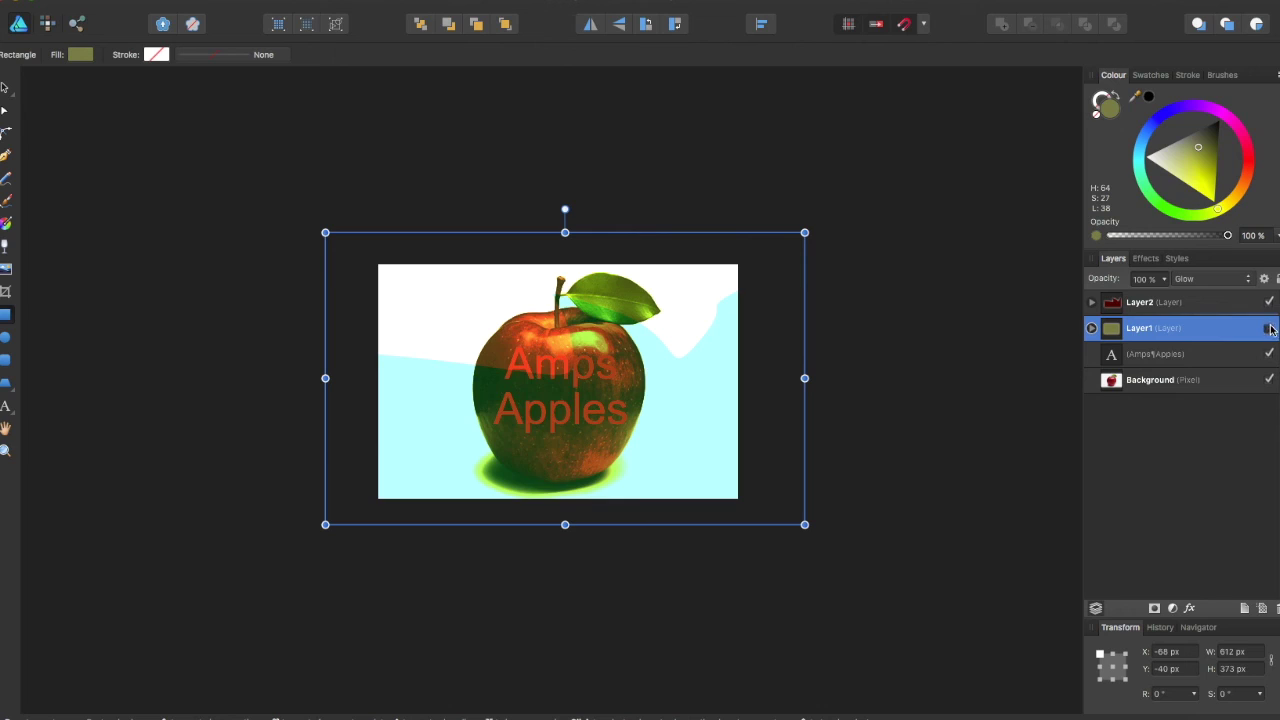
{"action": "left_click", "coordinate": [1269, 329]}
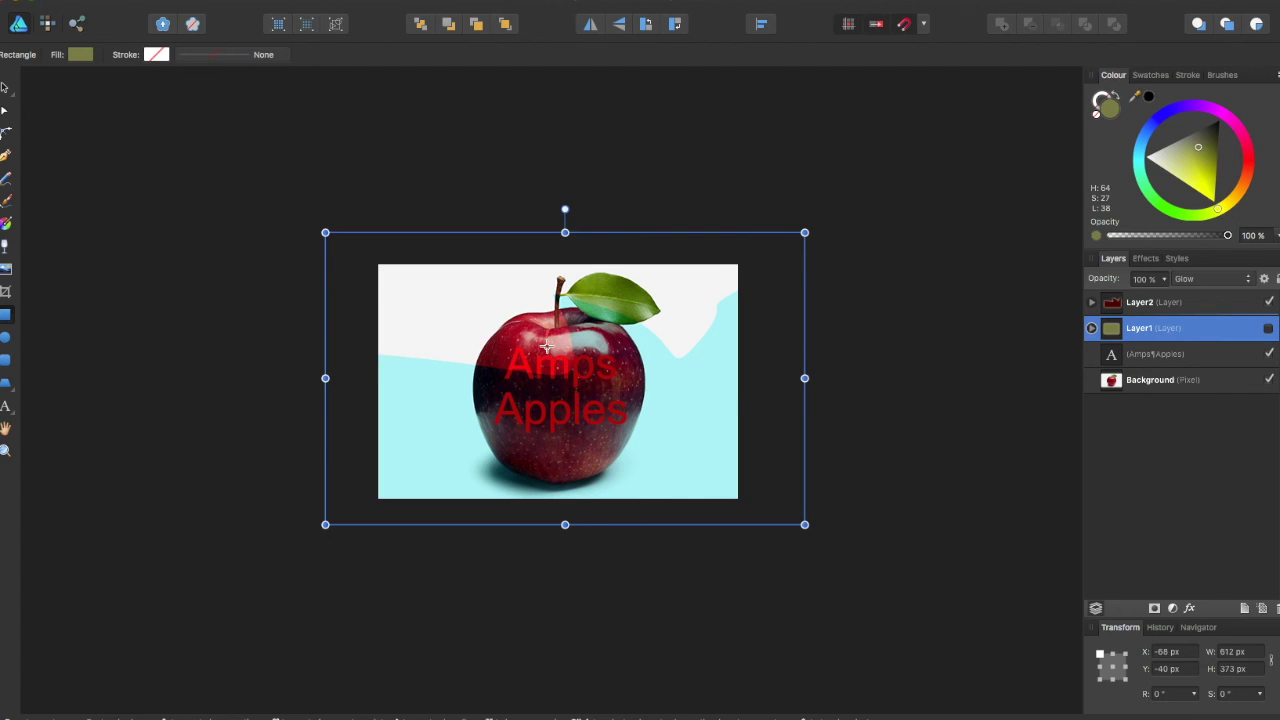